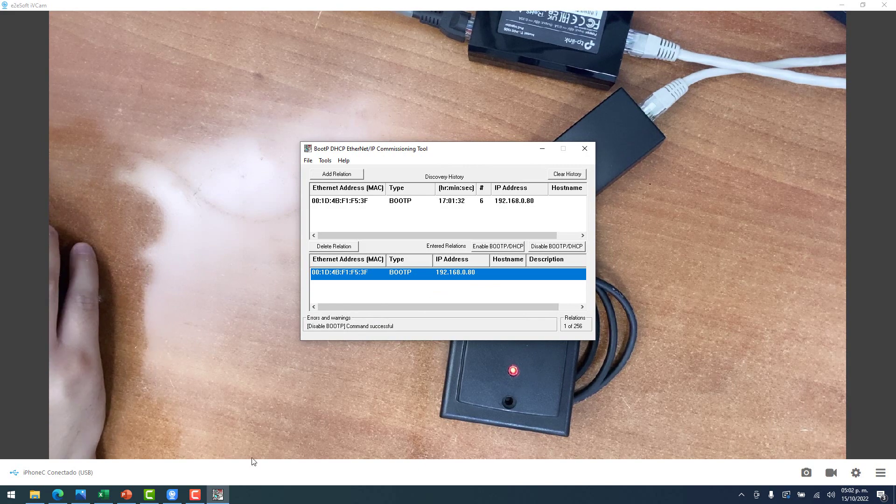
# Step: Launch Google Chrome and load the reader's configuration page at 192.168.0.80
pyautogui.click(6, 498)
pyautogui.write('goo')
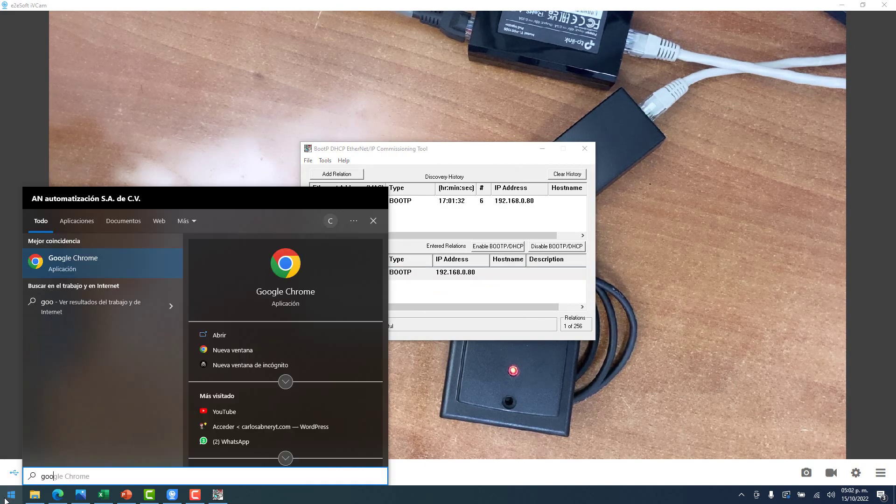
pyautogui.press('Return')
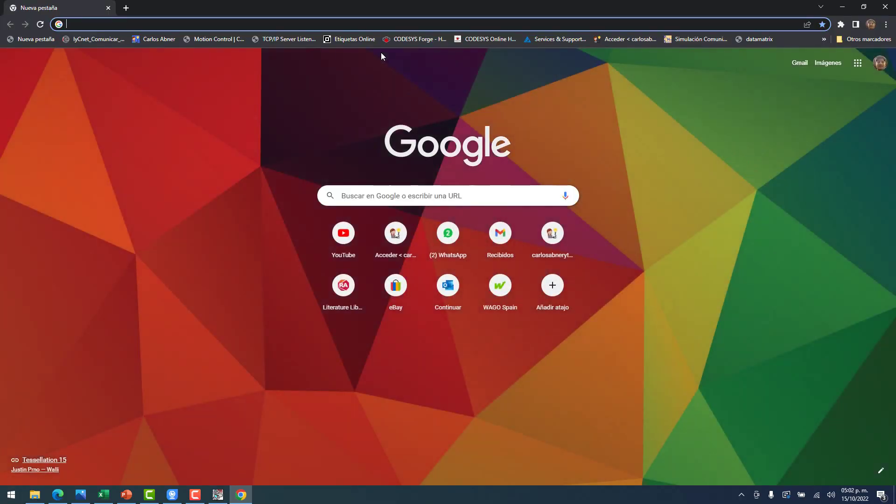
pyautogui.write('192.168..')
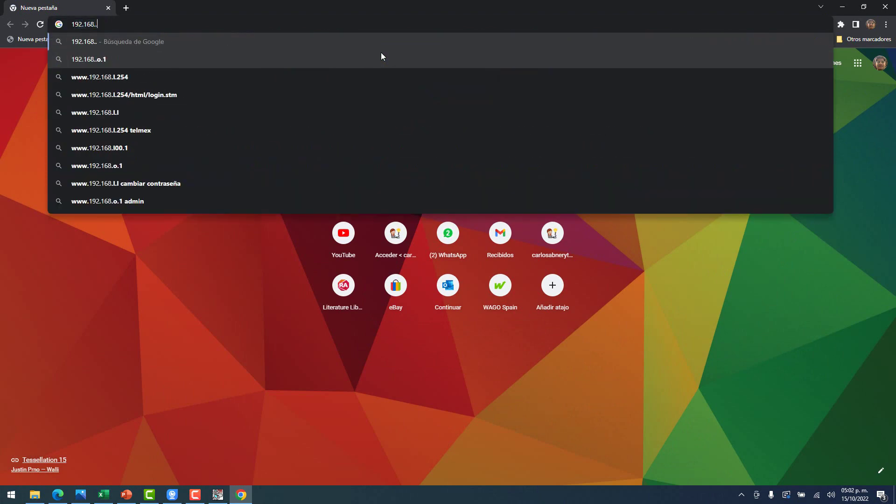
pyautogui.press('BackSpace')
pyautogui.write('0.80')
pyautogui.press('Return')
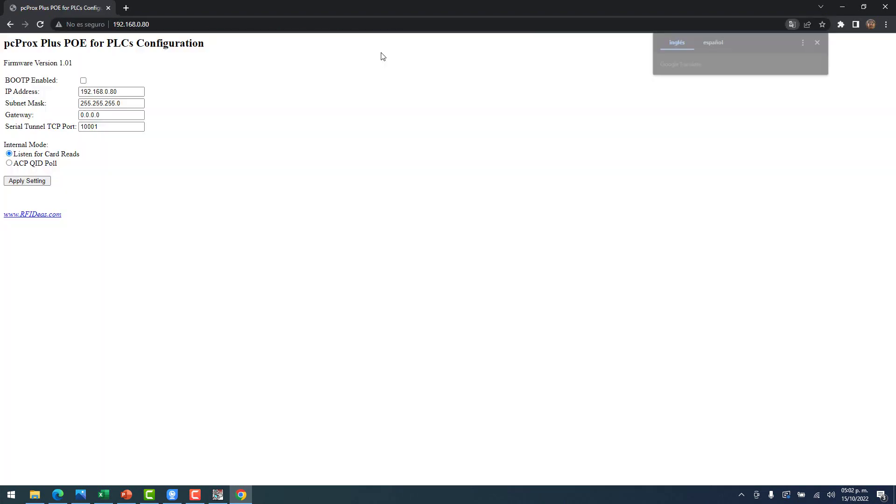
# Step: Toggle BOOTP on and back off, and apply the reader's configuration with BOOTP disabled
pyautogui.click(83, 82)
pyautogui.click(83, 82)
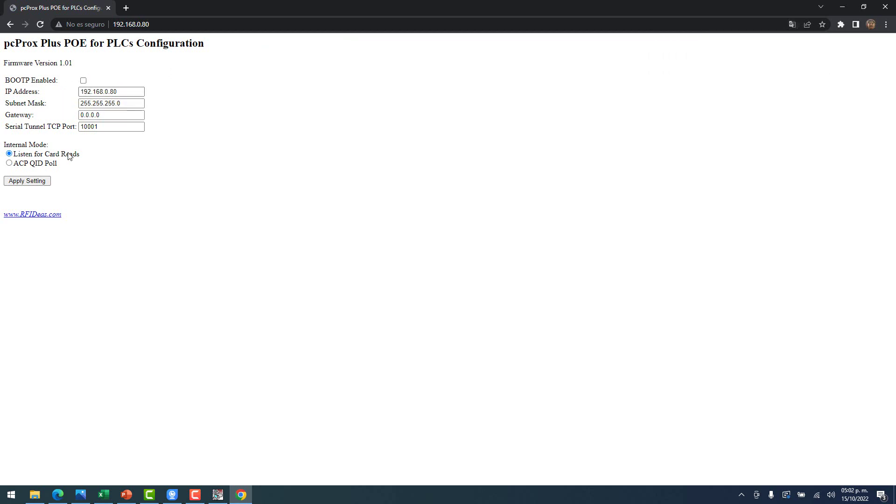
pyautogui.click(27, 181)
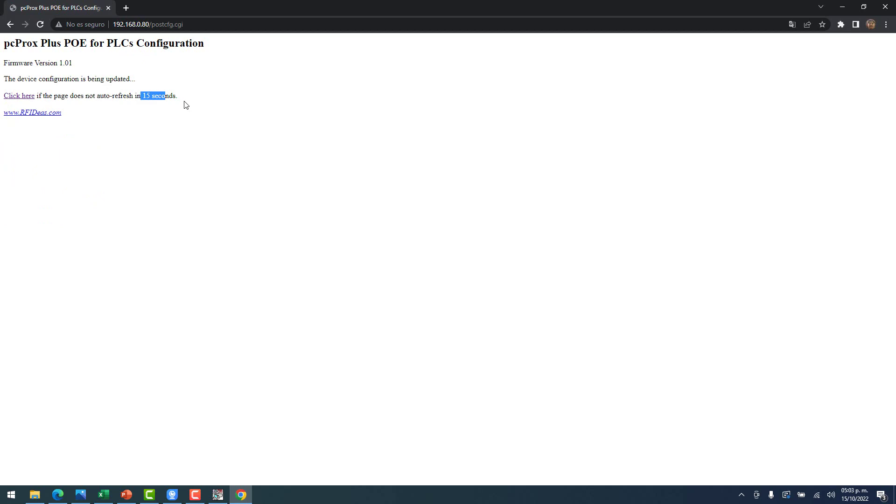
# Step: Close the browser and the BootP DHCP EtherNet/IP Commissioning Tool, confirming the exit
pyautogui.click(883, 5)
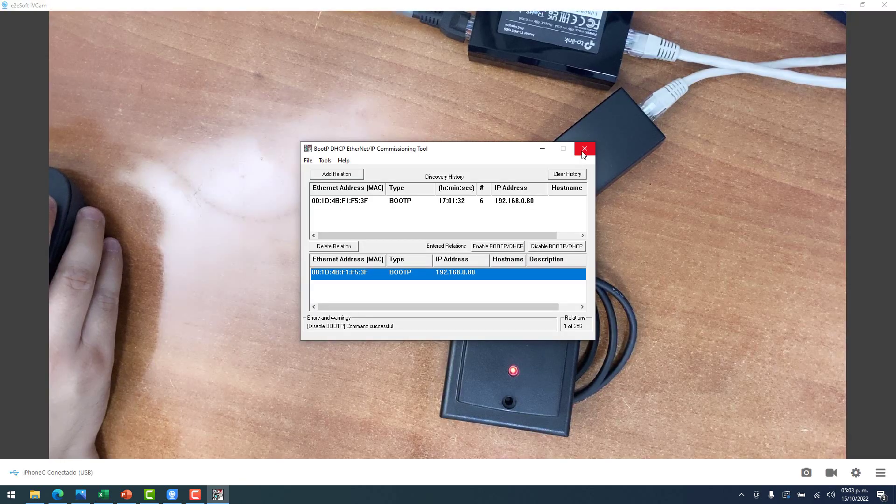
pyautogui.click(583, 155)
pyautogui.click(440, 261)
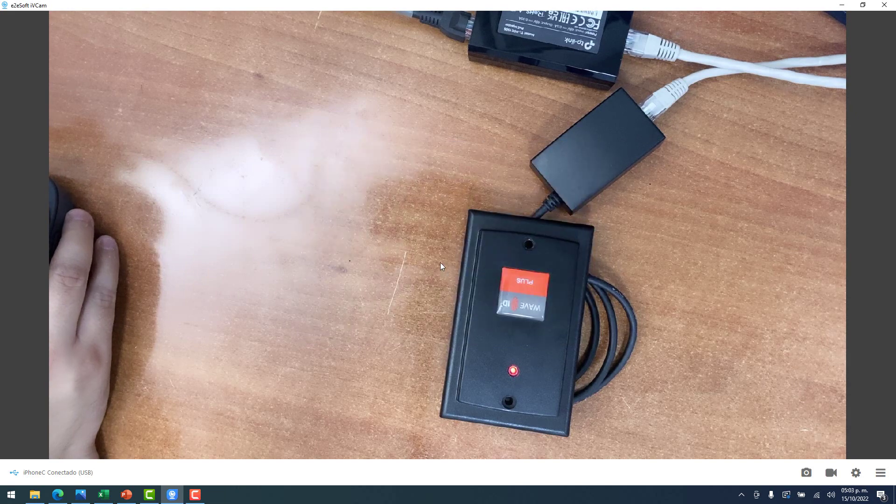
# Step: Reopen Google Chrome, search for rfideas, and open the rf IDEAS Software Downloads page
pyautogui.click(10, 498)
pyautogui.write('ch')
pyautogui.press('Return')
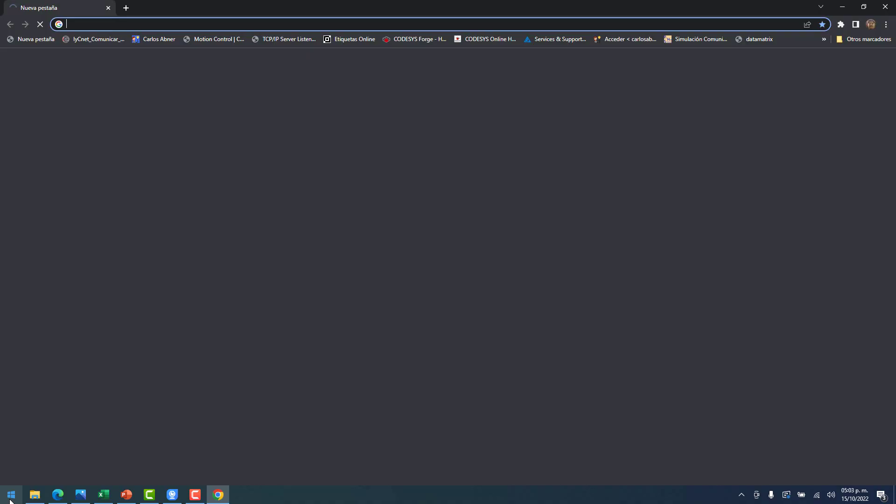
pyautogui.write('rfideas')
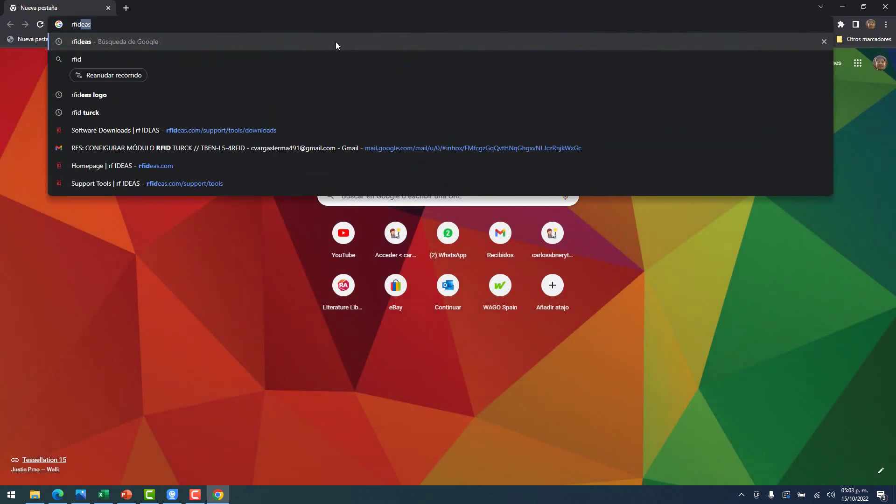
pyautogui.click(335, 41)
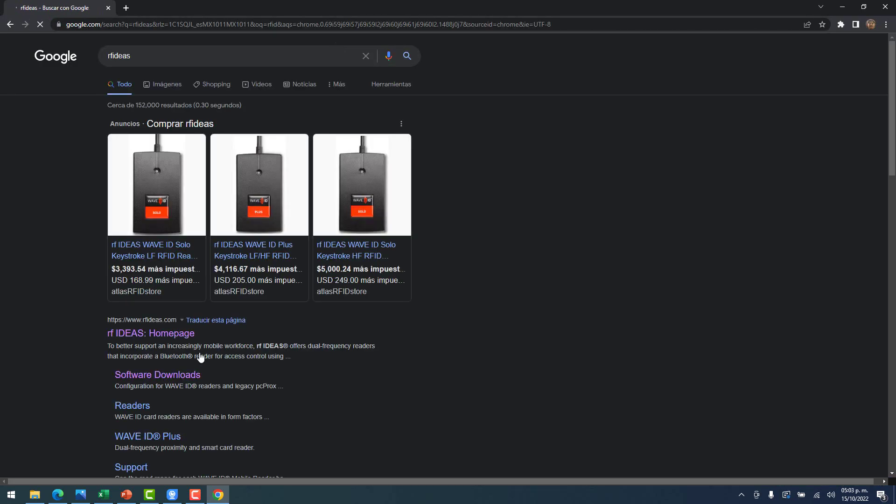
pyautogui.click(165, 376)
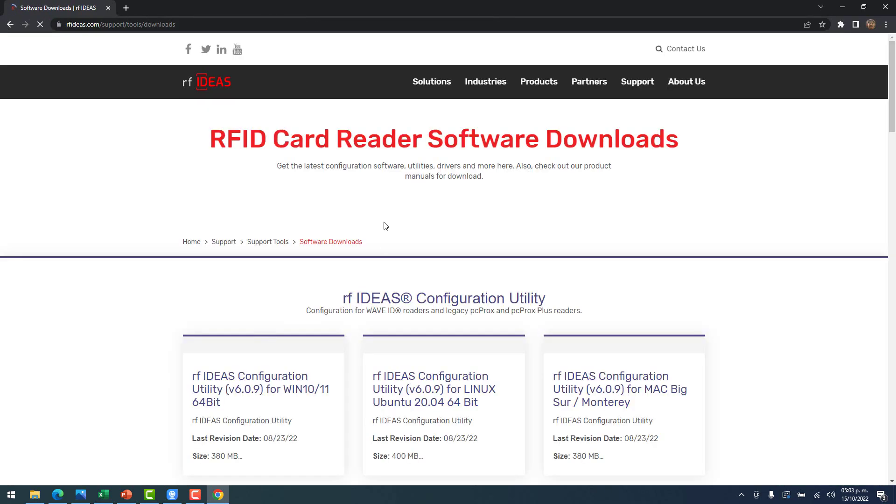
# Step: Download the pcProx Config 5.3.3 archive and show the downloaded file in its folder
pyautogui.scroll(-10, 597, 246)
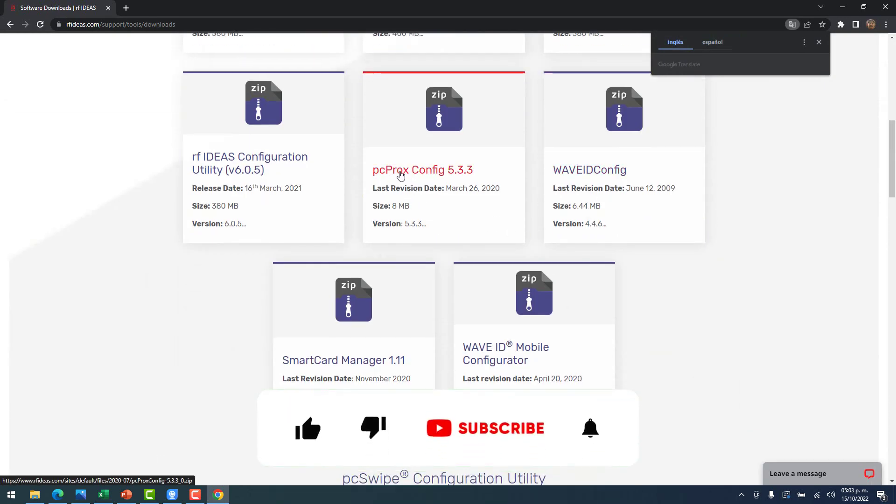
pyautogui.click(458, 173)
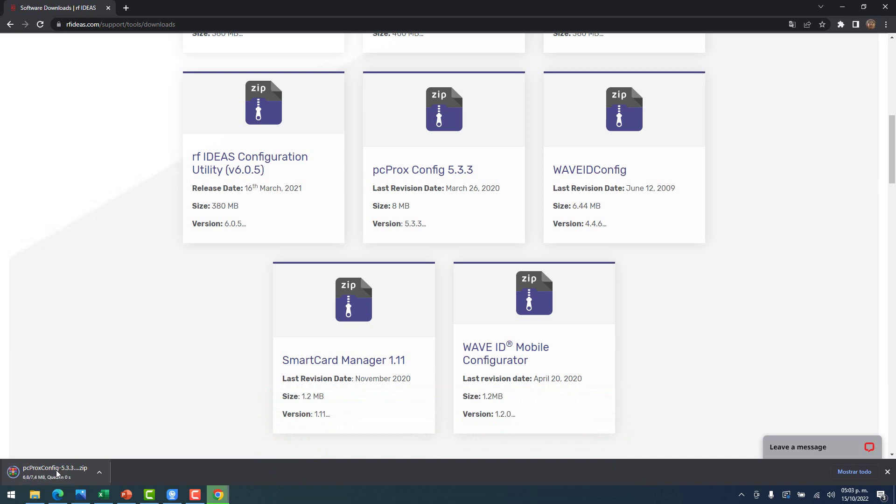
pyautogui.click(98, 473)
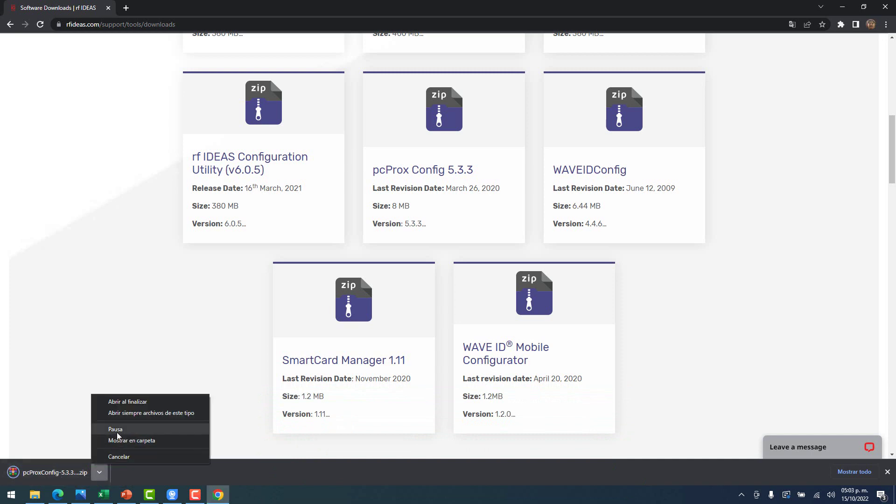
pyautogui.click(131, 443)
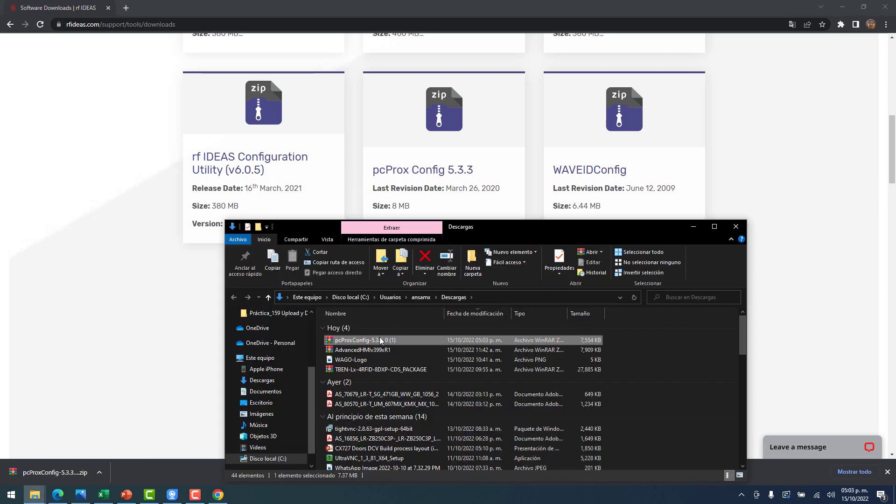
# Step: Open the downloaded pcProxConfig archive to examine its pcProxConfig.exe file, and close the archive and folder windows
pyautogui.doubleClick(380, 342)
pyautogui.click(103, 137)
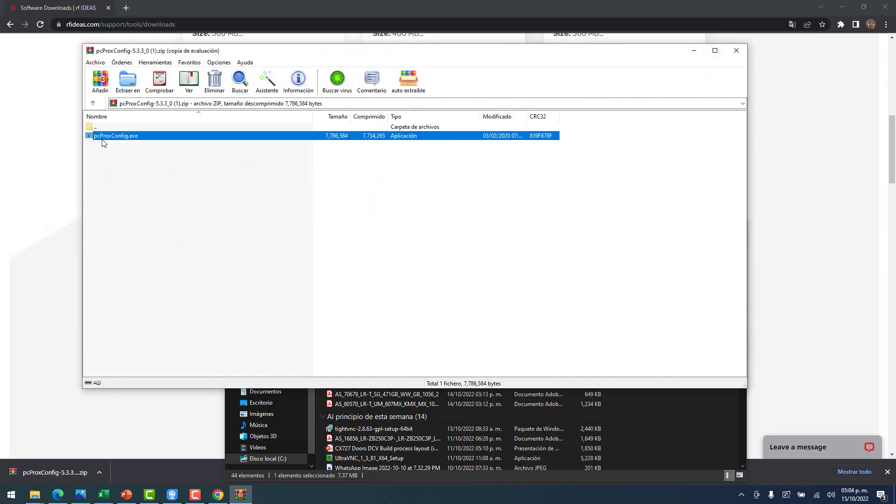
pyautogui.click(486, 182)
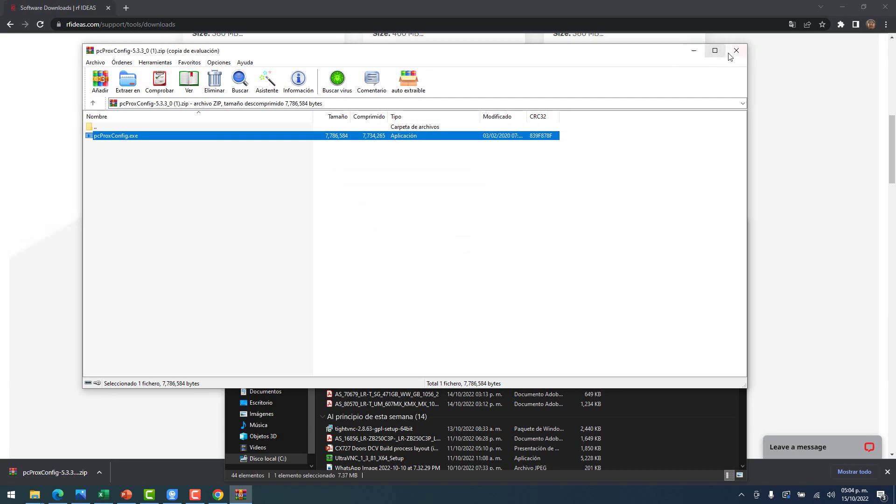
pyautogui.click(736, 51)
pyautogui.click(737, 227)
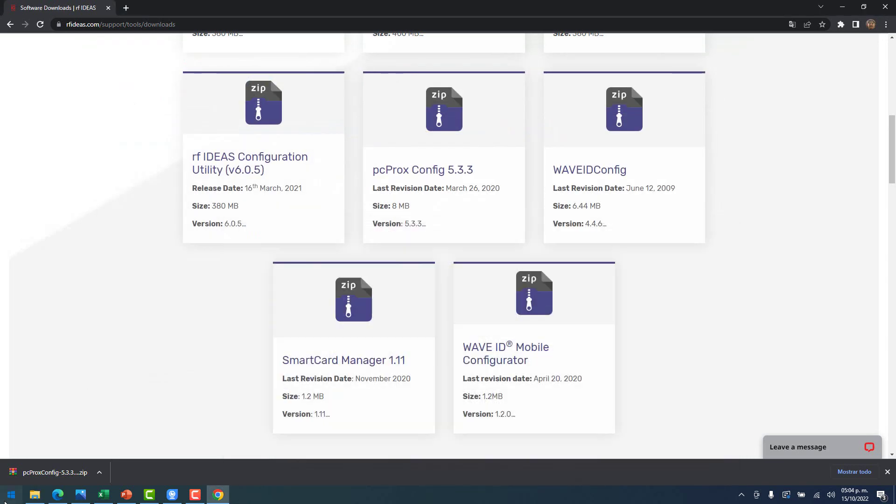
# Step: Find the installed pcProxConfig.exe application on the computer and launch it
pyautogui.click(10, 492)
pyautogui.write('pc')
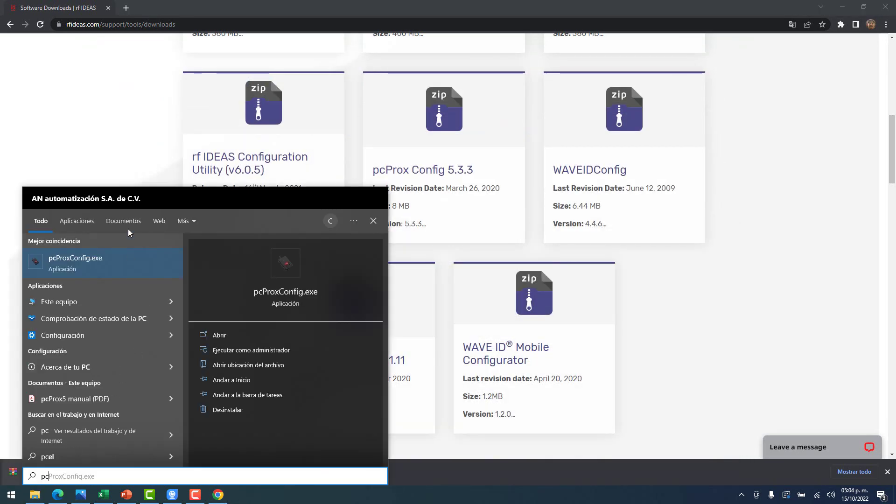
pyautogui.click(66, 269)
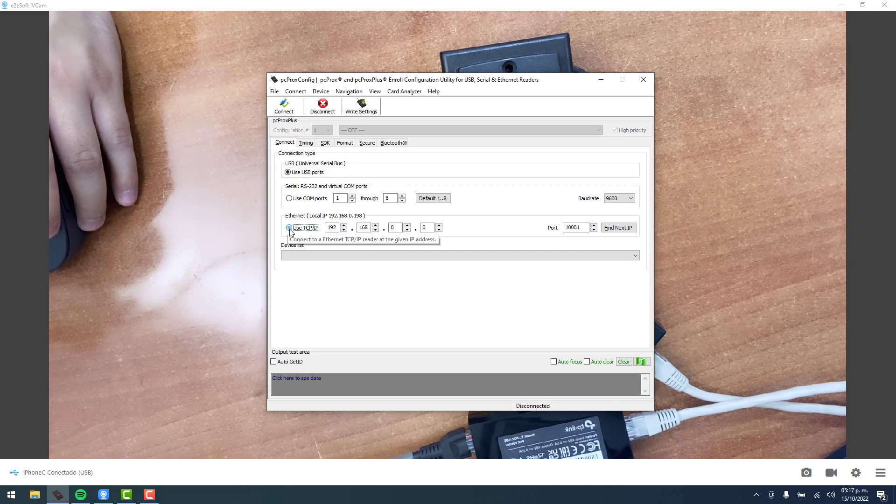
# Step: Set the connection type to TCP/IP with address 192.168.0.80 and connect to the reader
pyautogui.click(306, 228)
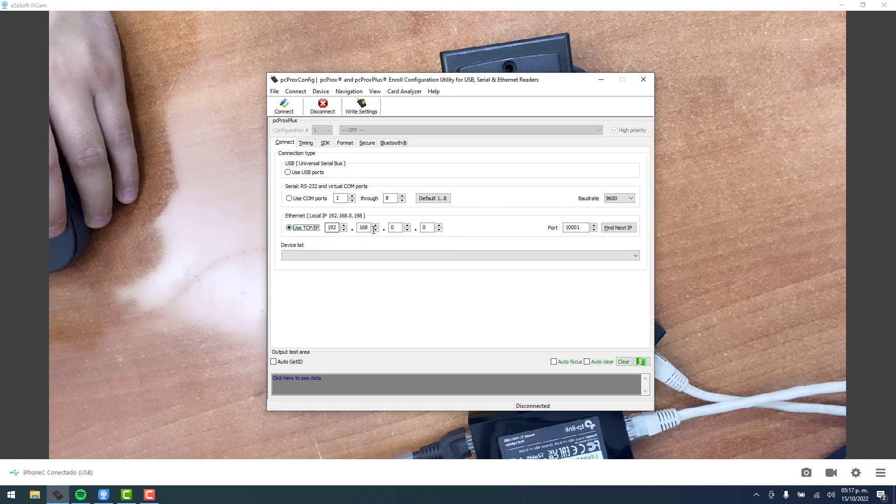
pyautogui.click(428, 227)
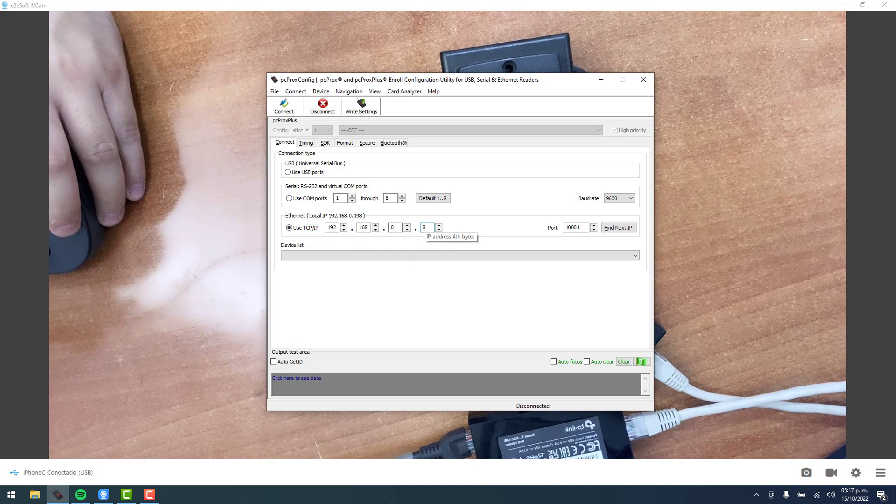
pyautogui.write('80')
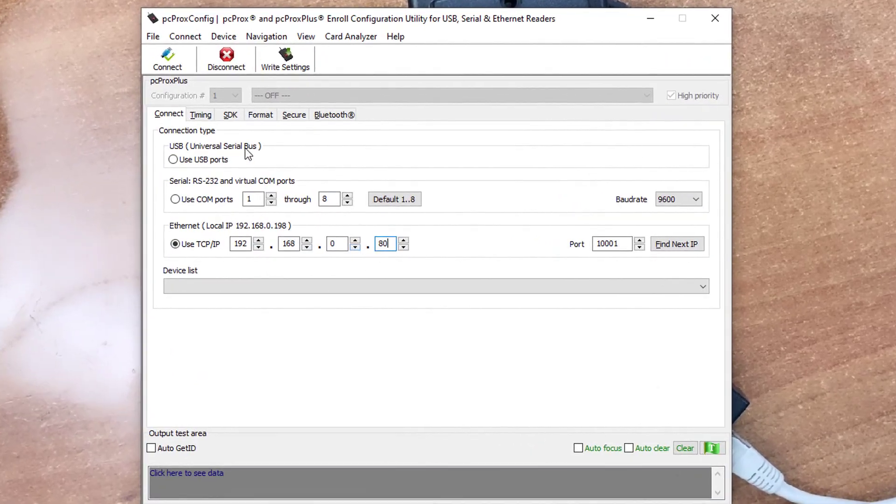
pyautogui.click(172, 69)
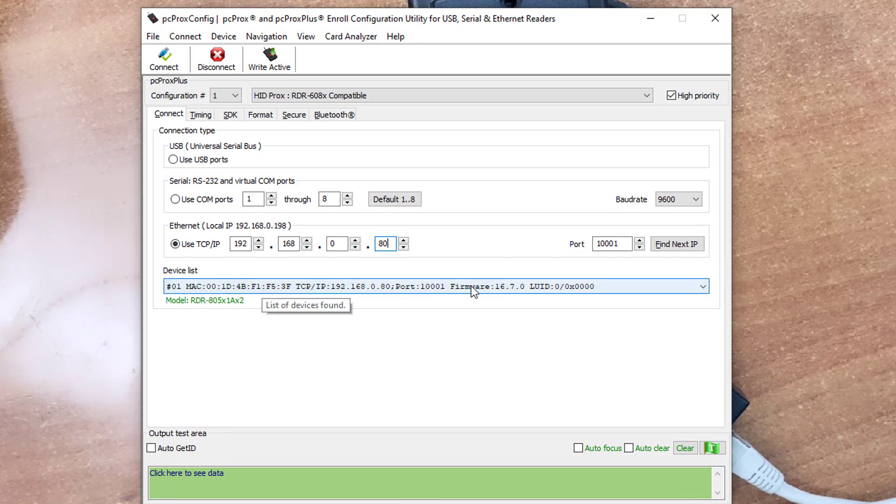
# Step: Check the card types of reader configurations 2 and 3, leaving configuration 3 selected
pyautogui.click(234, 94)
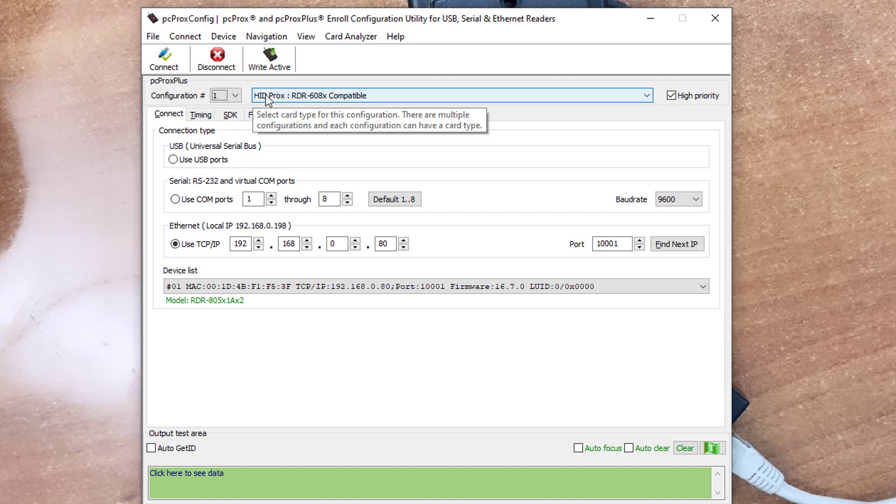
pyautogui.click(226, 95)
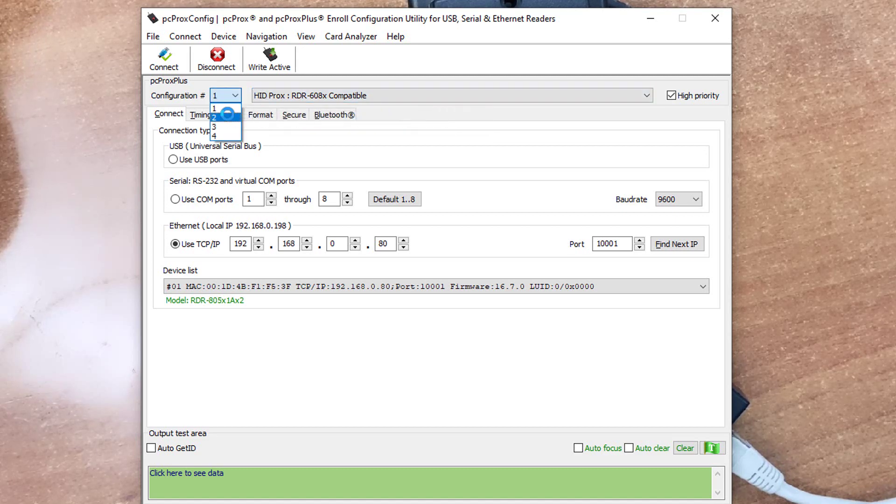
pyautogui.click(227, 114)
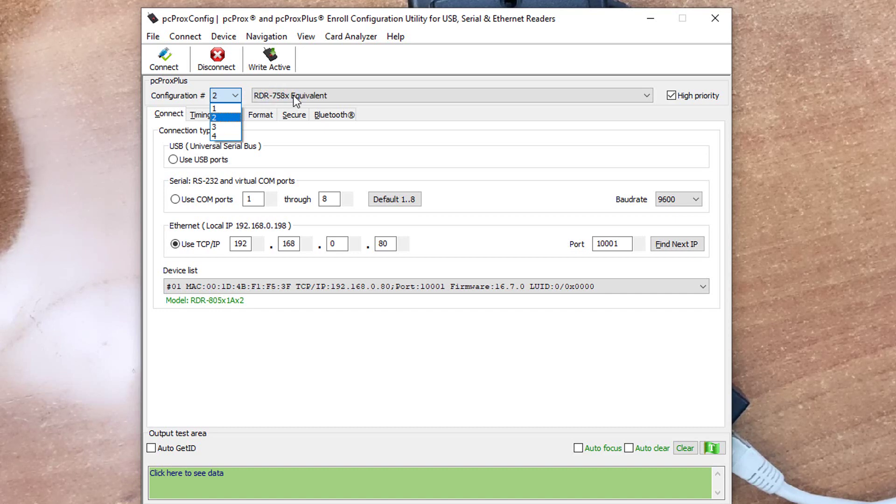
pyautogui.click(236, 95)
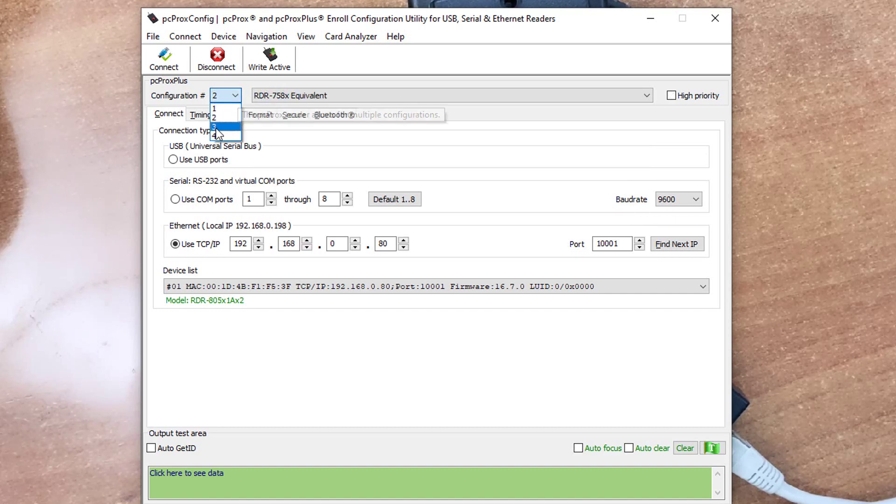
pyautogui.click(226, 127)
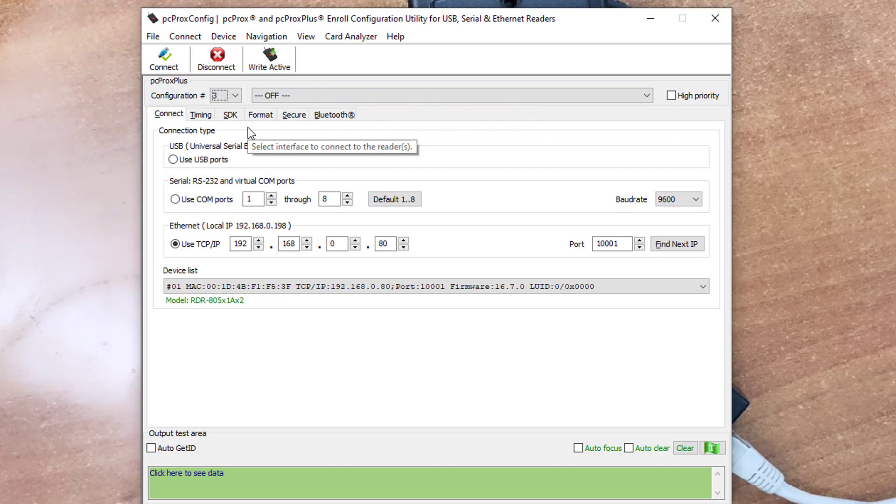
pyautogui.click(661, 23)
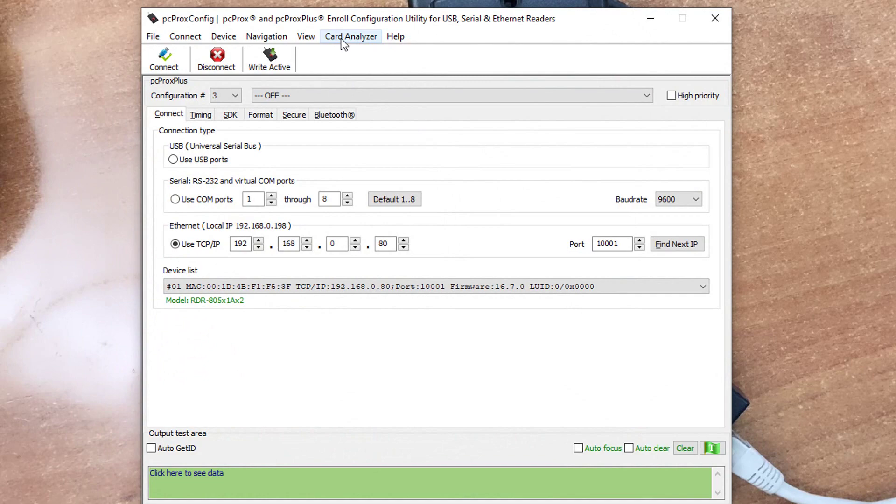
# Step: View the Card Analyzer's welcome information and reader status, and close it
pyautogui.click(346, 38)
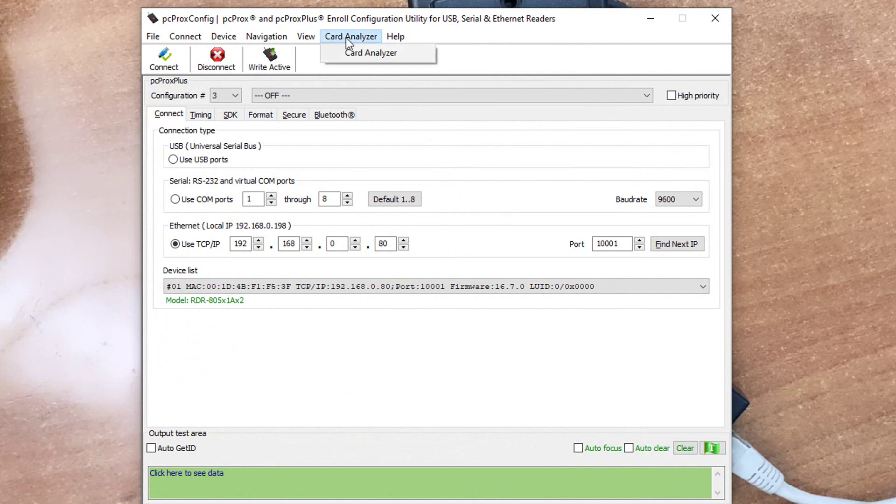
pyautogui.click(369, 54)
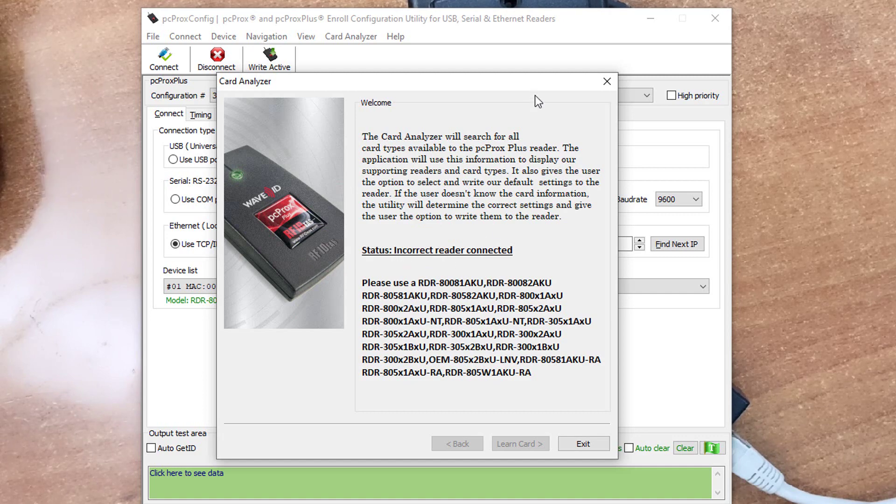
pyautogui.click(607, 84)
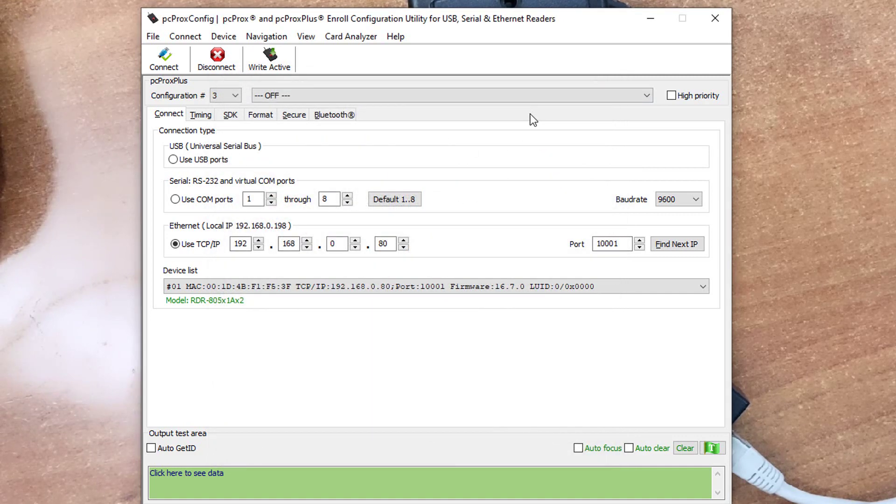
# Step: Set the card type of configuration 3 to Deister UID and write the active configuration to the reader
pyautogui.click(336, 97)
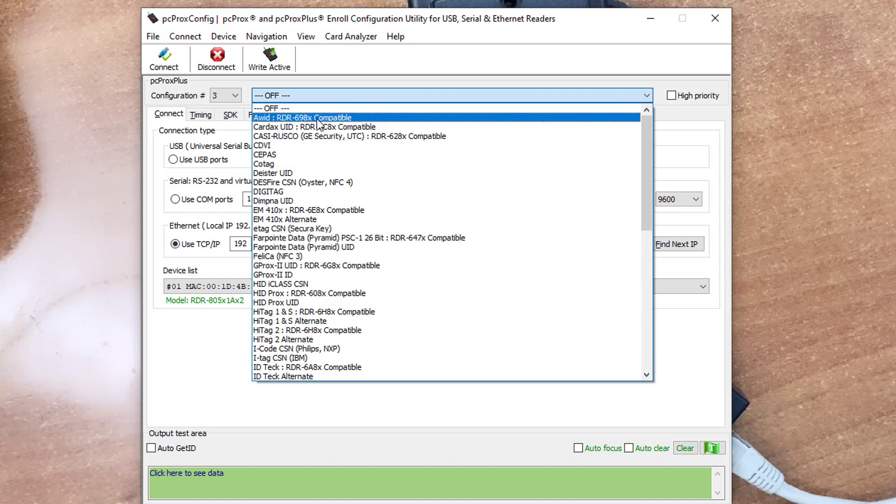
pyautogui.click(318, 118)
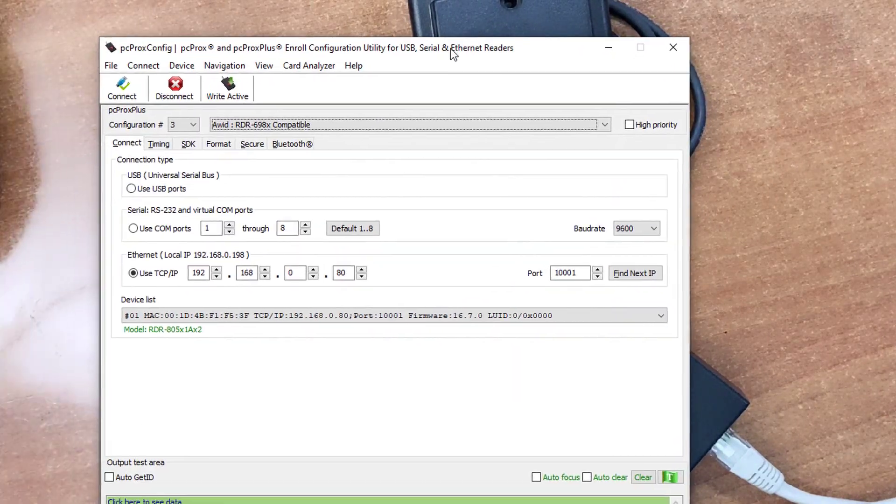
pyautogui.click(262, 121)
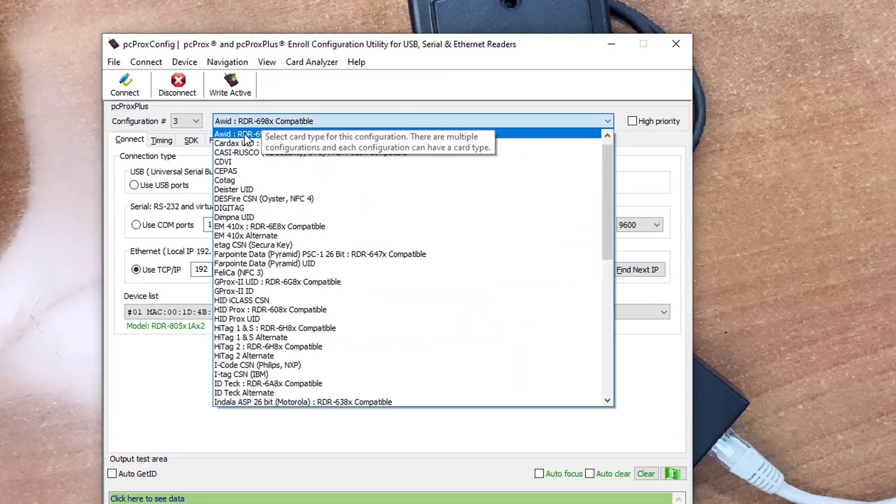
pyautogui.click(240, 190)
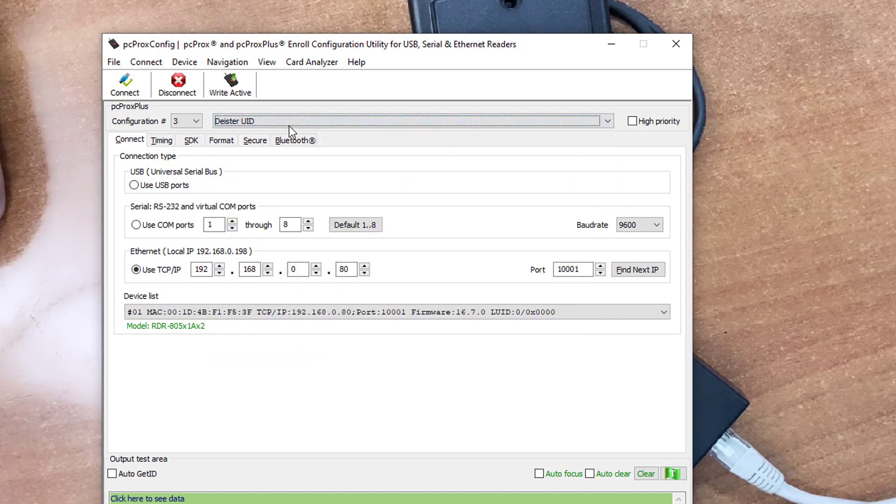
pyautogui.click(241, 93)
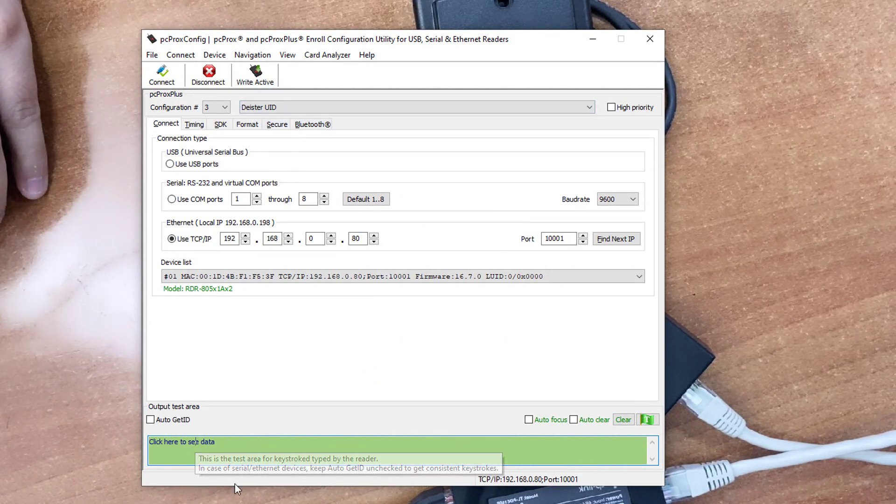
# Step: Enlarge the output test area and review configuration 3's card read timing and SDK settings
pyautogui.moveTo(234, 486); pyautogui.dragTo(234, 503)
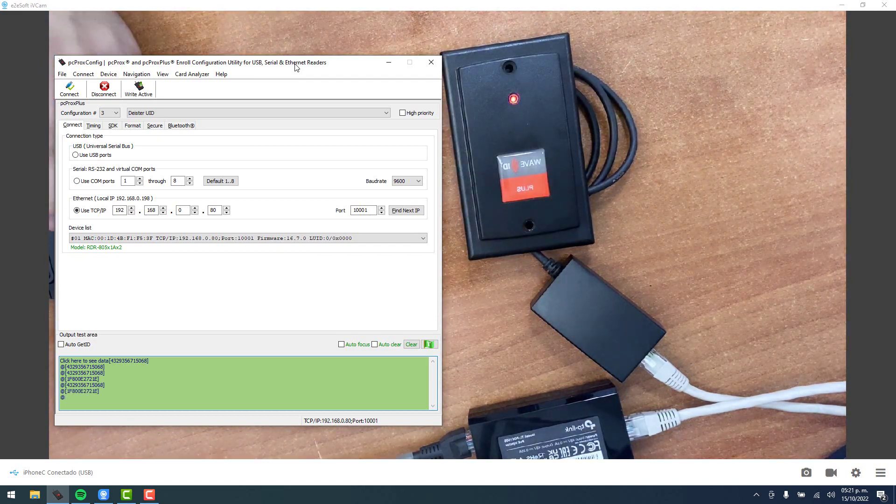
pyautogui.moveTo(316, 69); pyautogui.dragTo(510, 79)
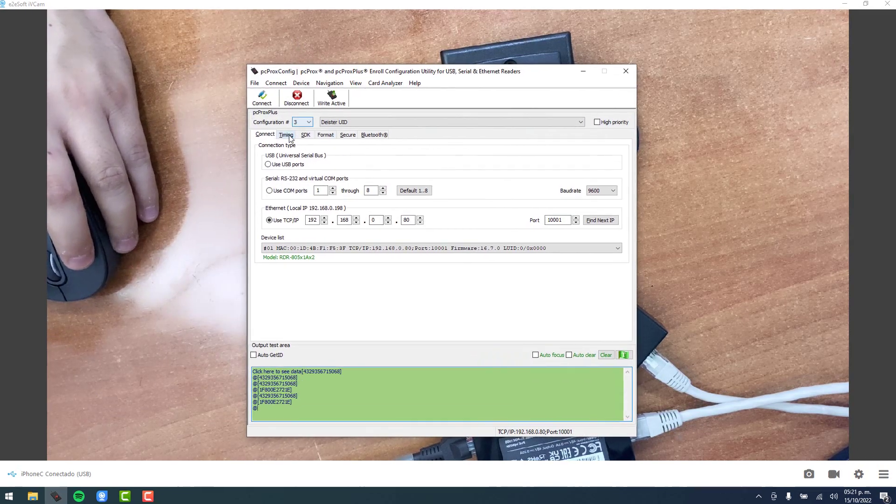
pyautogui.click(287, 136)
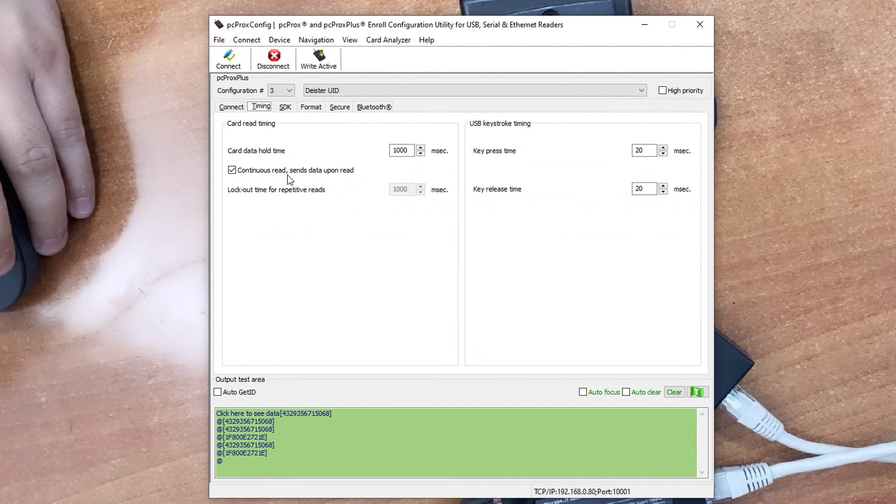
pyautogui.doubleClick(410, 150)
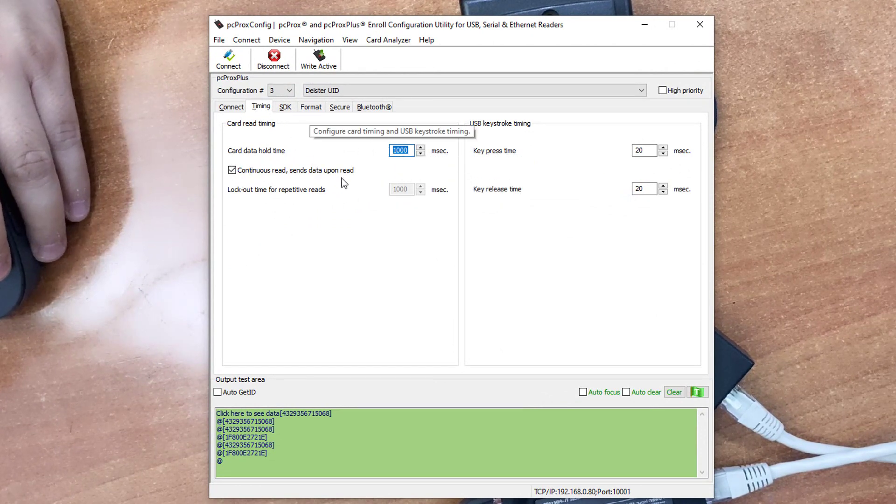
pyautogui.click(284, 107)
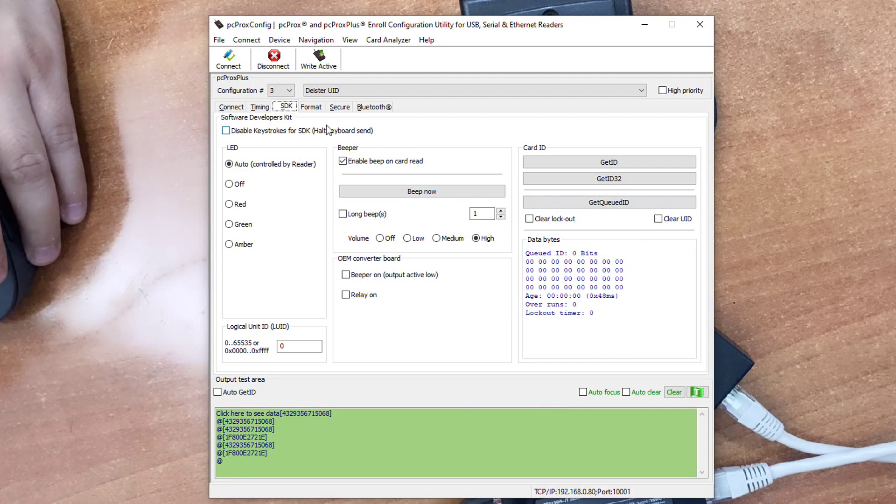
# Step: Set the data format to strip 1 leading and 1 trailing bit, send ID as hexadecimal number, and disable ID extended precision math
pyautogui.click(310, 107)
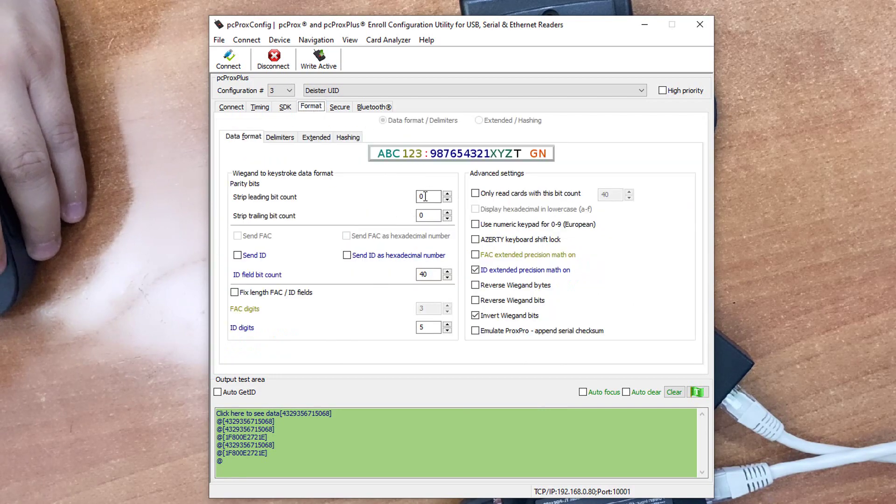
pyautogui.write('1')
pyautogui.press('Tab')
pyautogui.write('1')
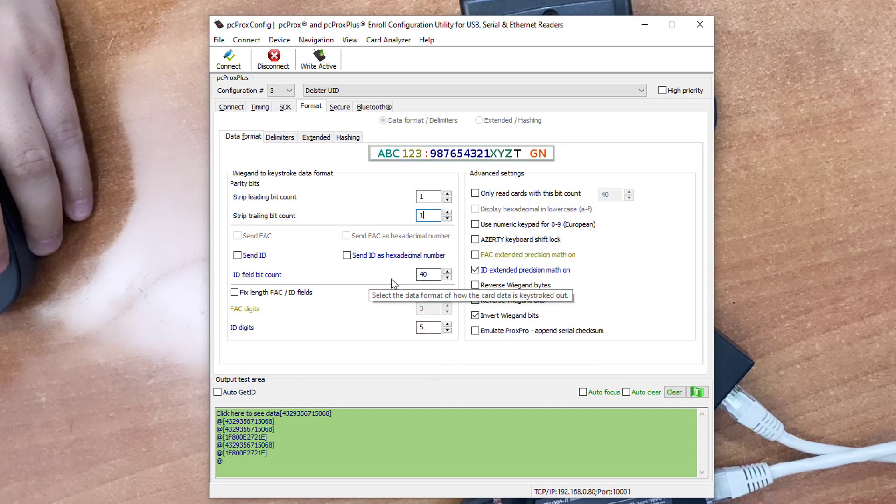
pyautogui.click(348, 257)
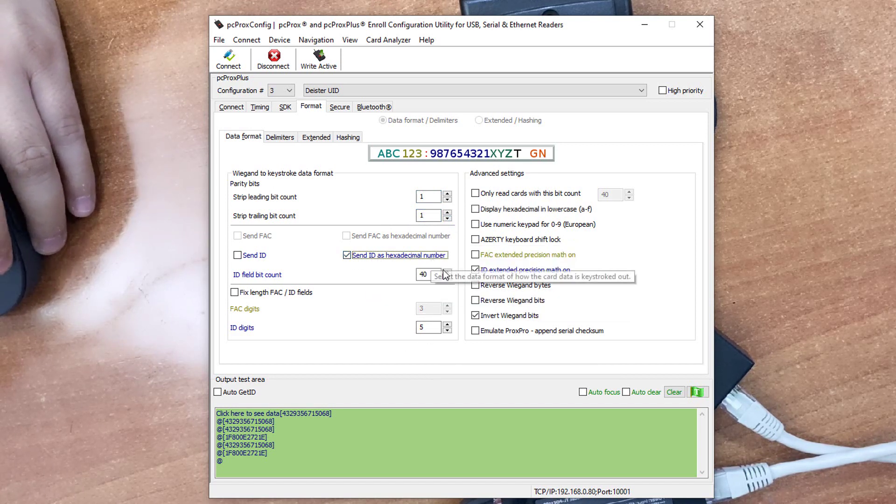
pyautogui.click(478, 272)
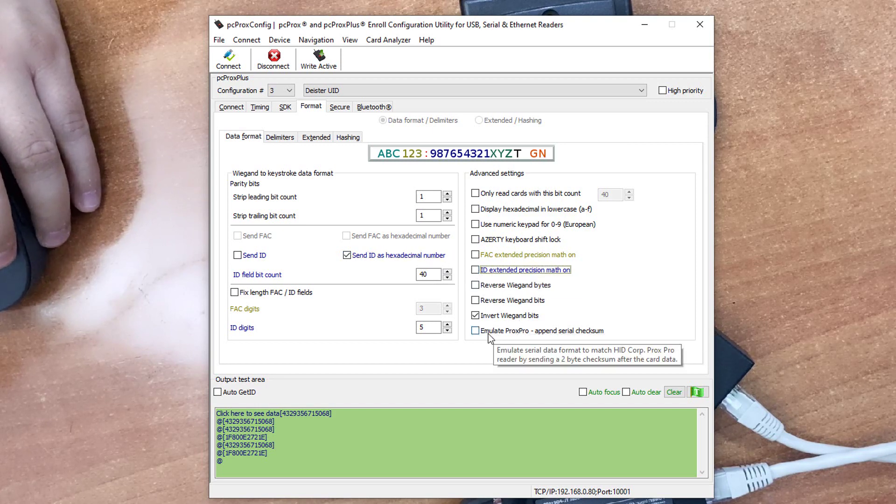
# Step: Check the Secure settings, return to the connection settings, and write the active configuration to the reader
pyautogui.click(364, 108)
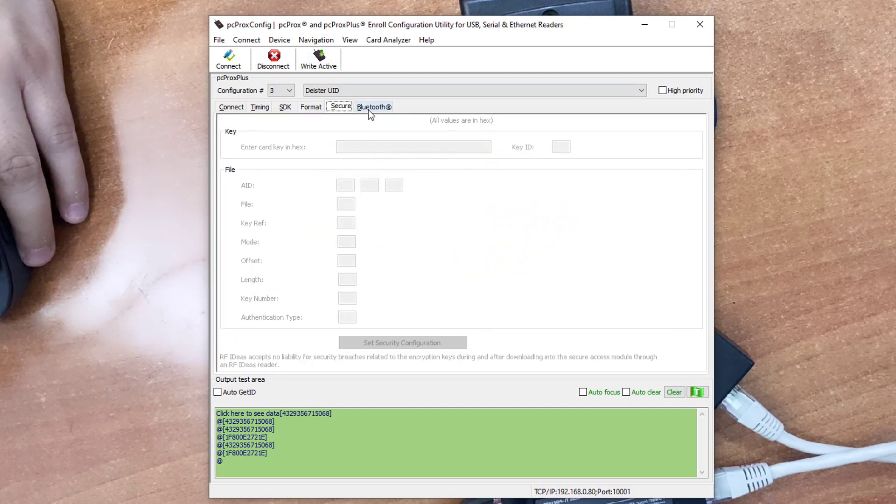
pyautogui.click(231, 108)
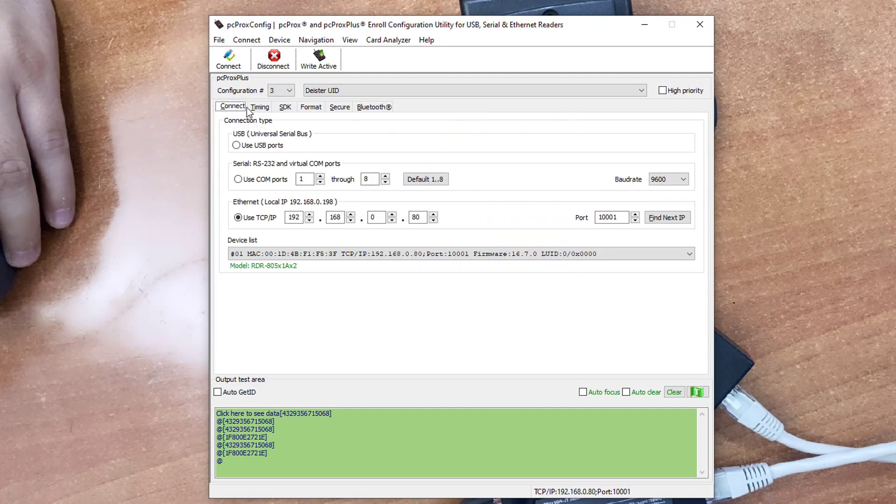
pyautogui.click(329, 66)
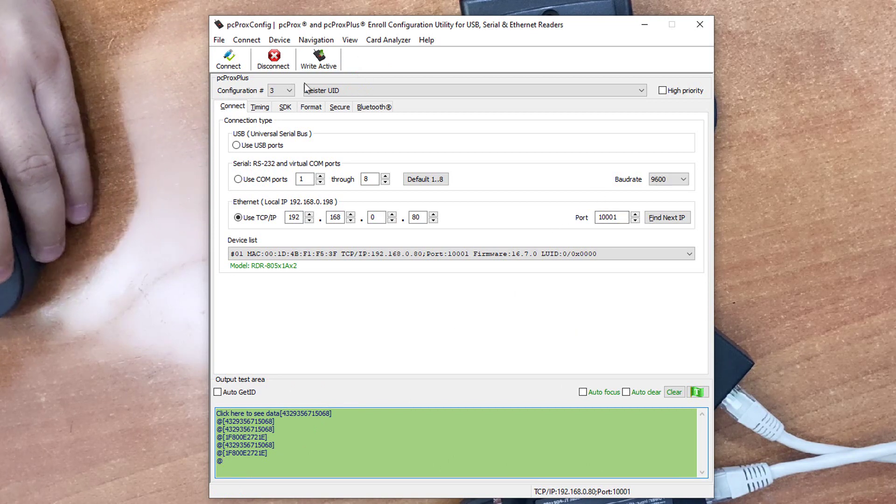
# Step: Disconnect from the card reader and exit the configuration utility, confirming the exit
pyautogui.click(272, 59)
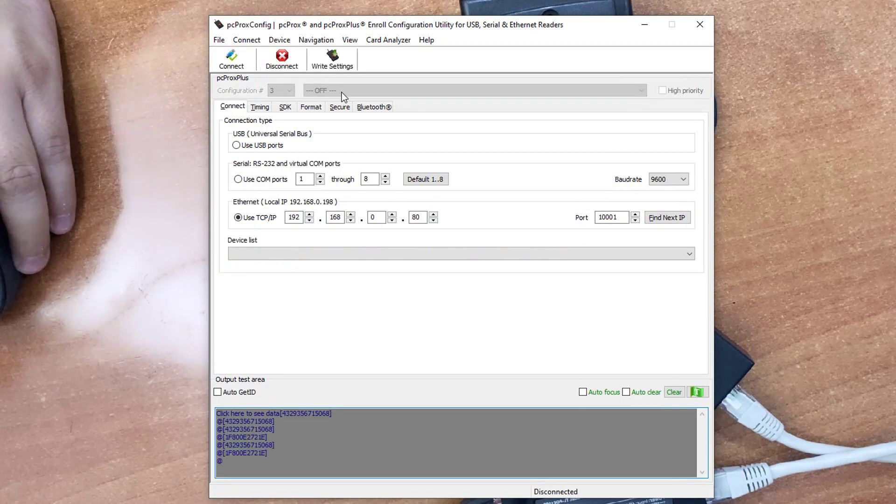
pyautogui.click(700, 23)
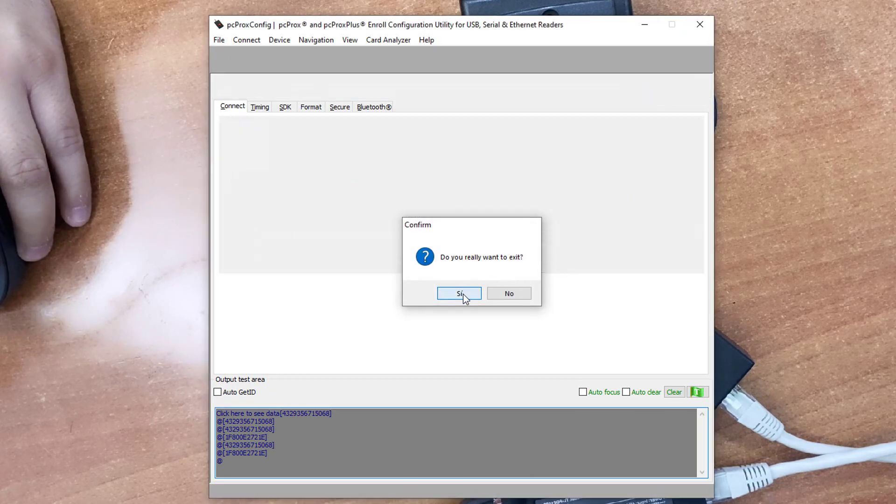
pyautogui.click(460, 293)
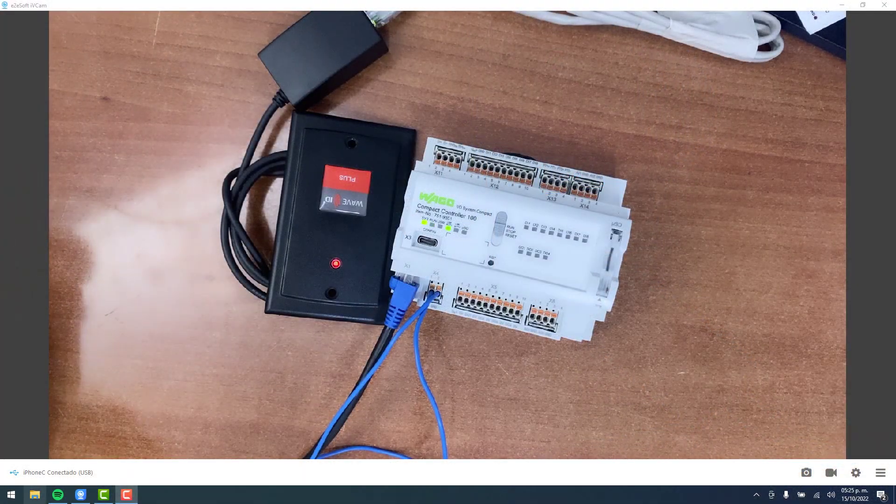
# Step: Search the computer for codesys and launch CODESYS V3.5 SP16 Patch 3
pyautogui.click(5, 498)
pyautogui.write('codesys')
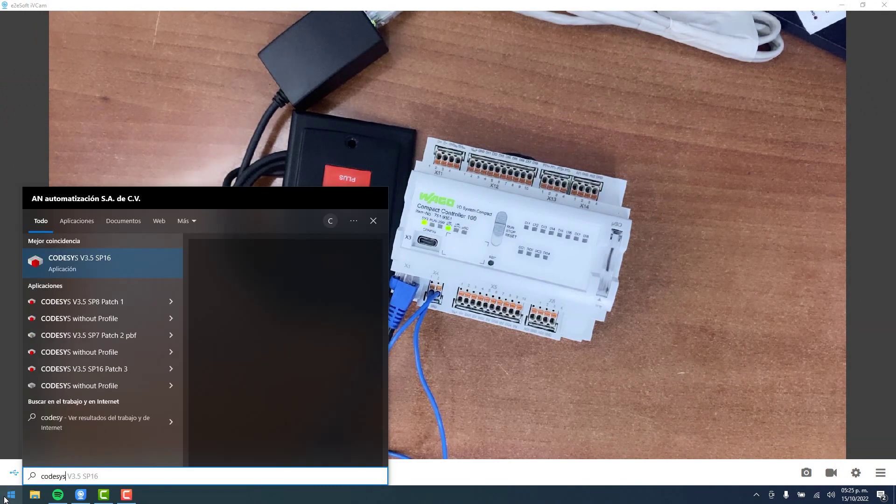
pyautogui.click(113, 368)
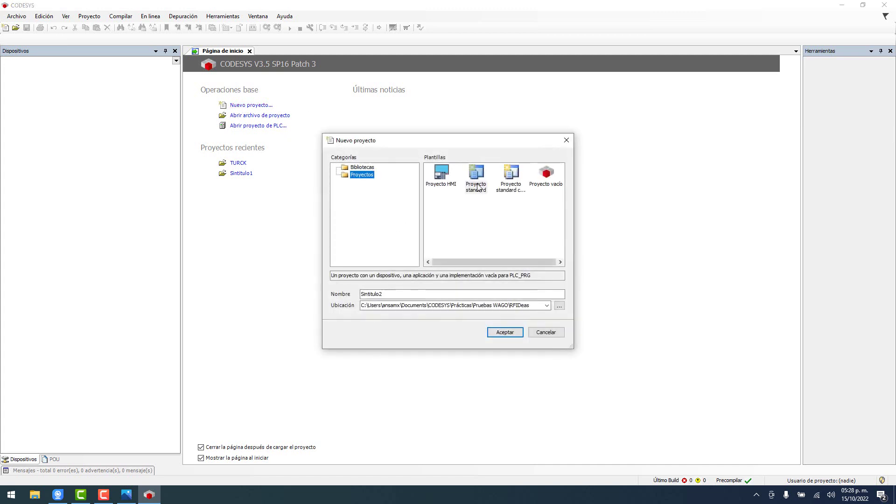
# Step: Create a new project named RFID from the Proyecto standard template
pyautogui.doubleClick(377, 295)
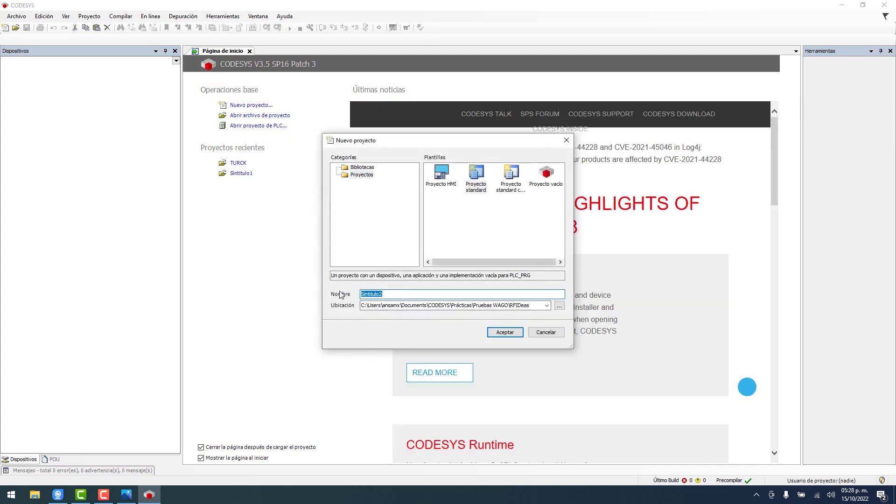
pyautogui.write('RFID')
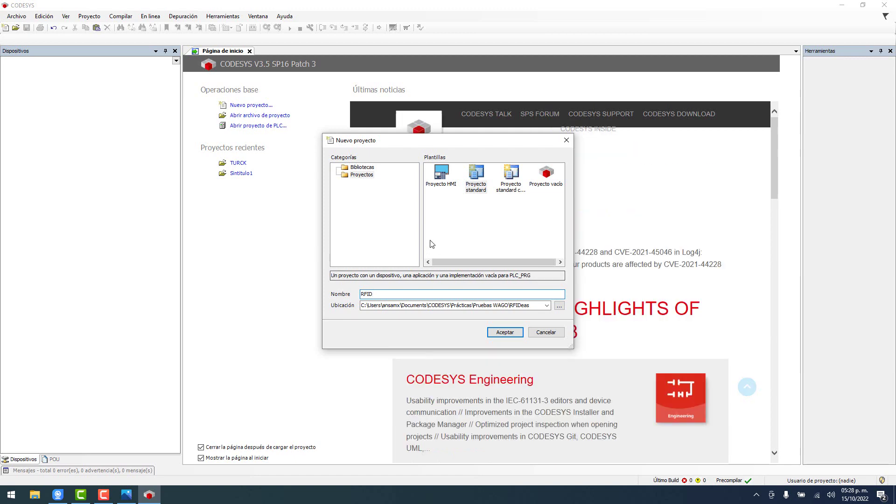
pyautogui.click(476, 178)
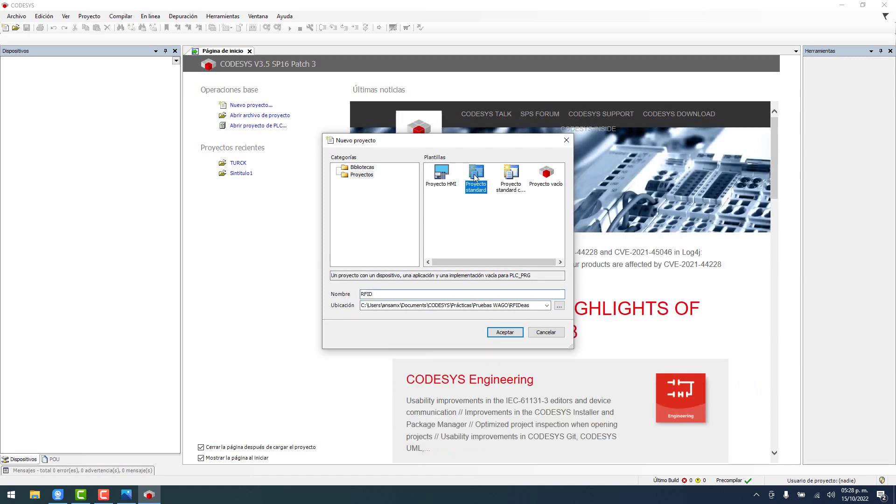
pyautogui.click(503, 331)
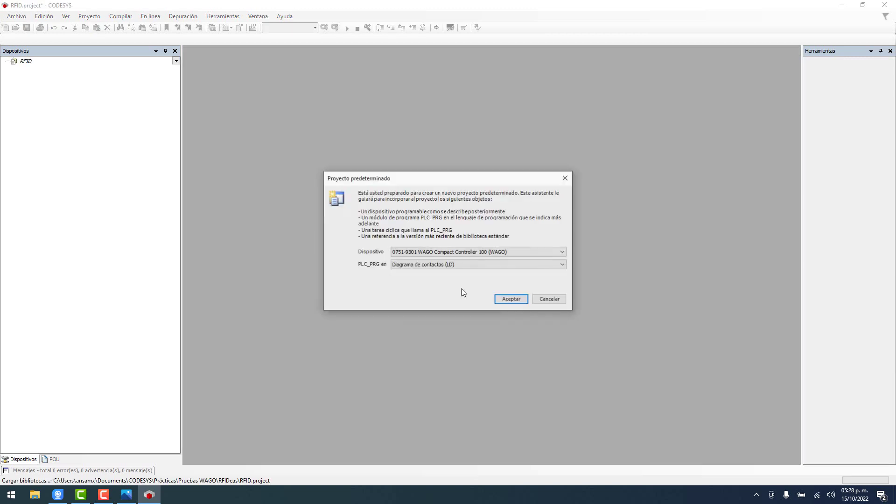
# Step: Choose 0751-9301 WAGO Compact Controller 100 as the device, keep PLC_PRG in Diagrama de contactos (LD), and accept the project setup
pyautogui.click(451, 252)
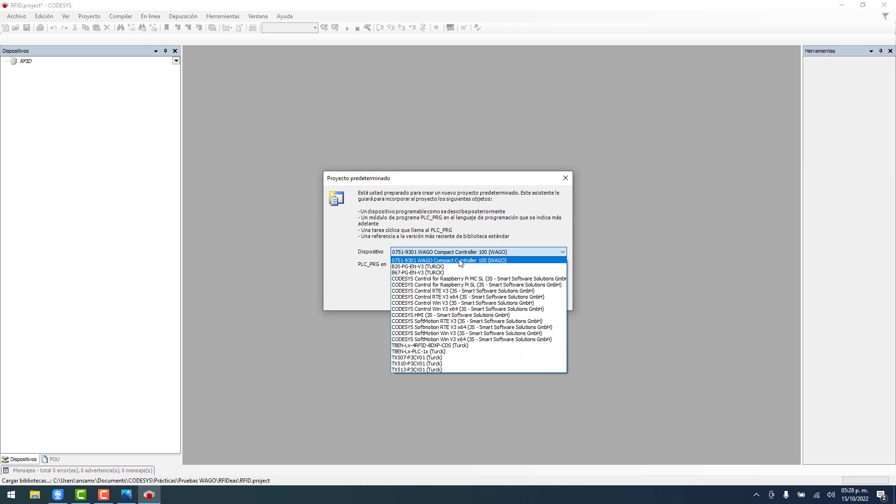
pyautogui.click(460, 261)
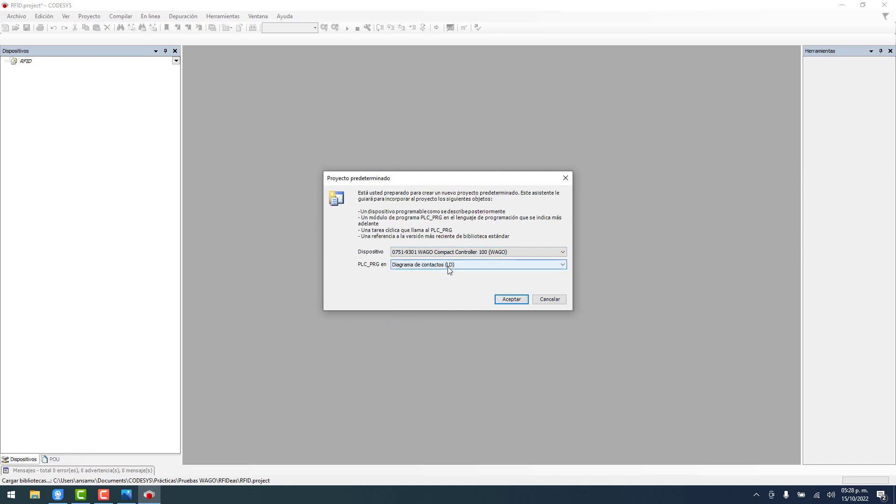
pyautogui.click(505, 300)
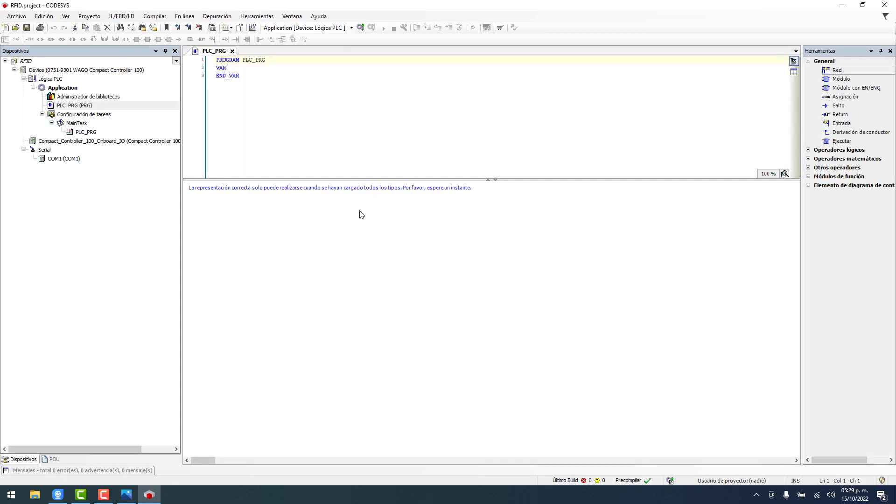
# Step: Open the WAGO device's communication settings, scan the network, and select the controller CC100-4EA364 under Gateway-1
pyautogui.click(106, 71)
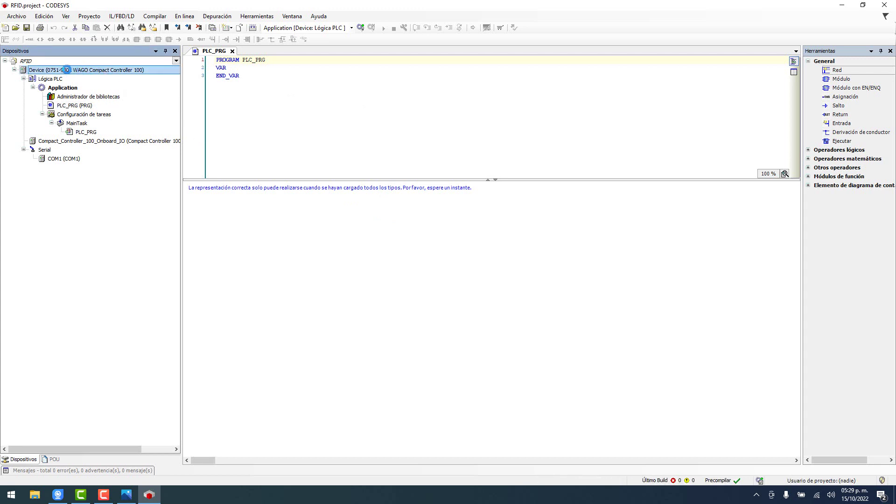
pyautogui.doubleClick(74, 70)
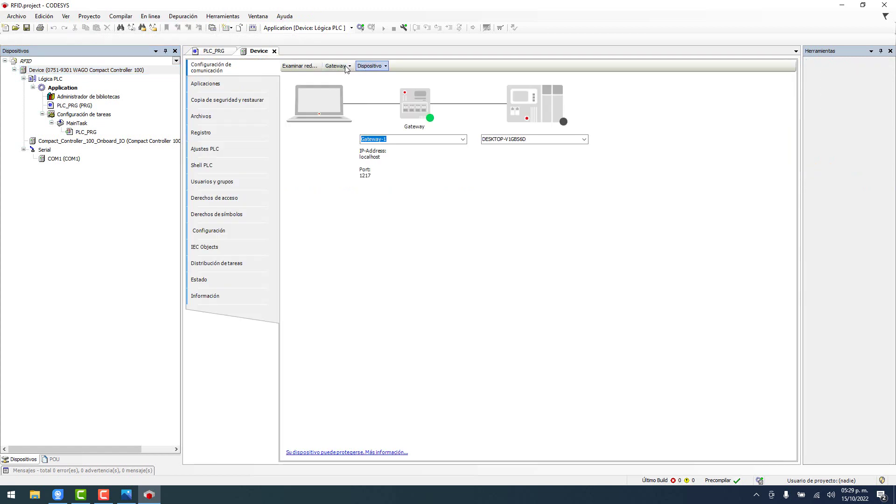
pyautogui.click(299, 66)
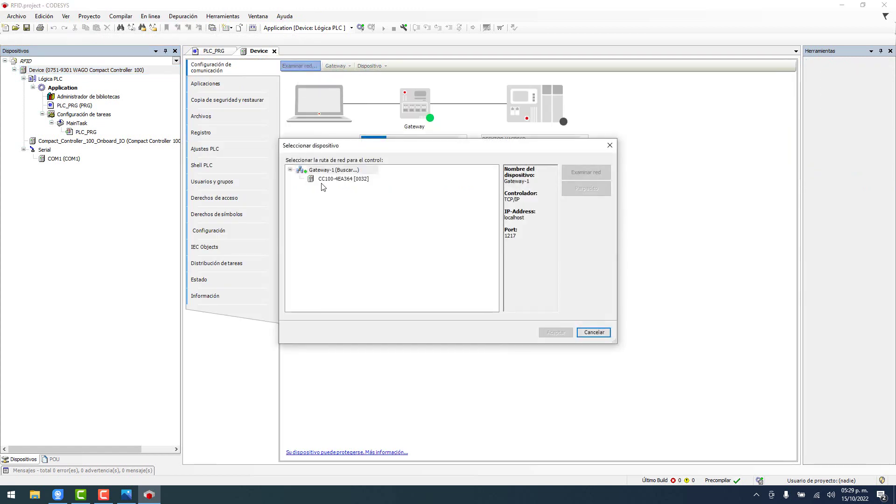
pyautogui.click(334, 171)
pyautogui.doubleClick(337, 179)
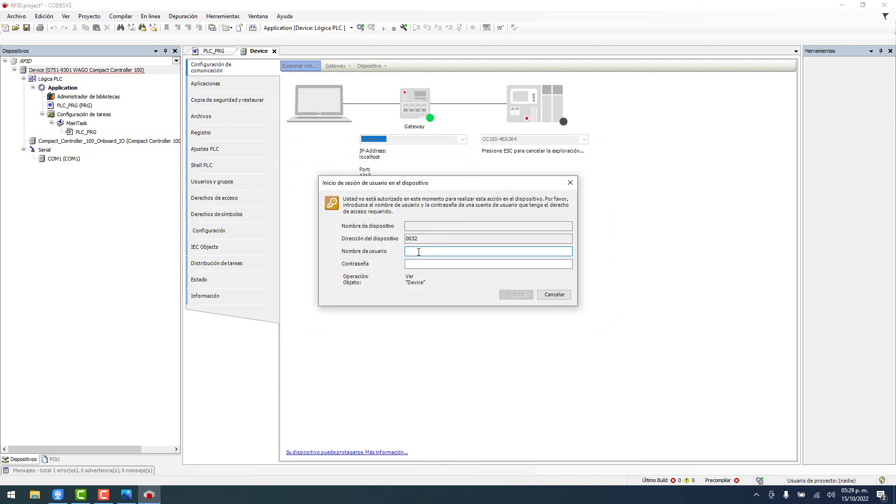
# Step: Log in to the controller with the user name admin and the account password
pyautogui.write('admin')
pyautogui.press('Tab')
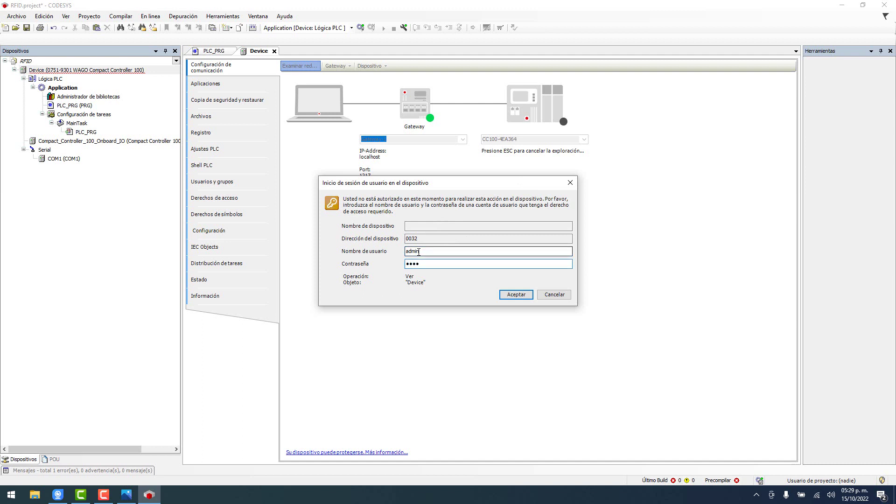
pyautogui.click(521, 295)
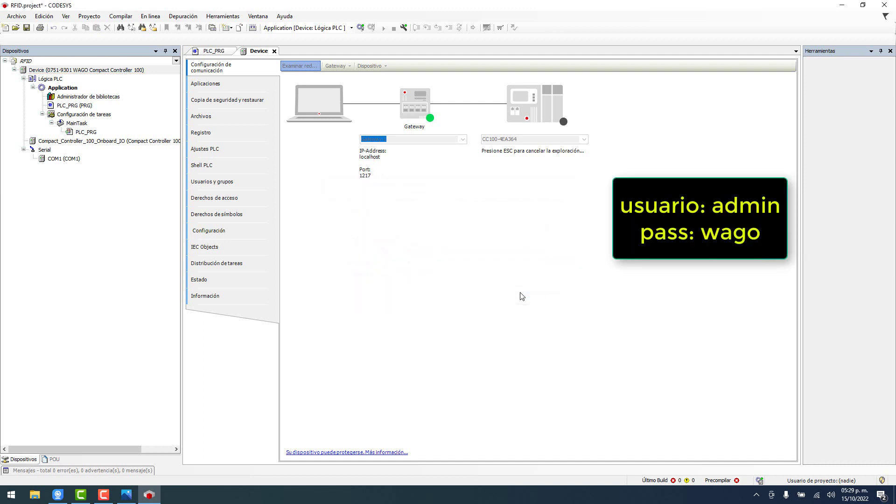